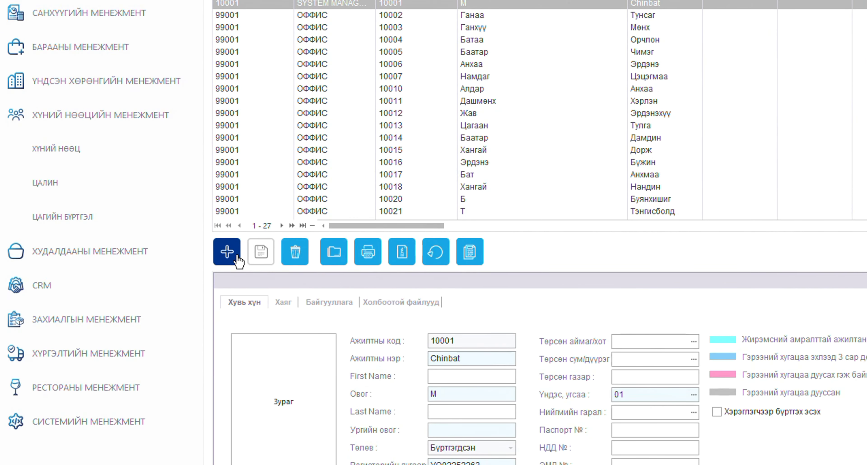
Start a new employee record and enter its employee code, given name and surname
click(237, 256)
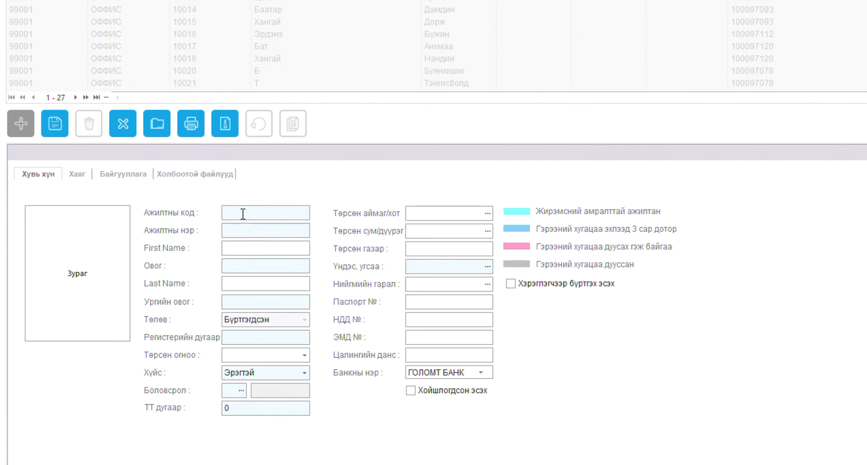
click(243, 213)
text(10073)
click(229, 230)
click(258, 270)
Fill in the employee's clan name (Ургийн овог) and registration number
click(274, 302)
text(Боржи)
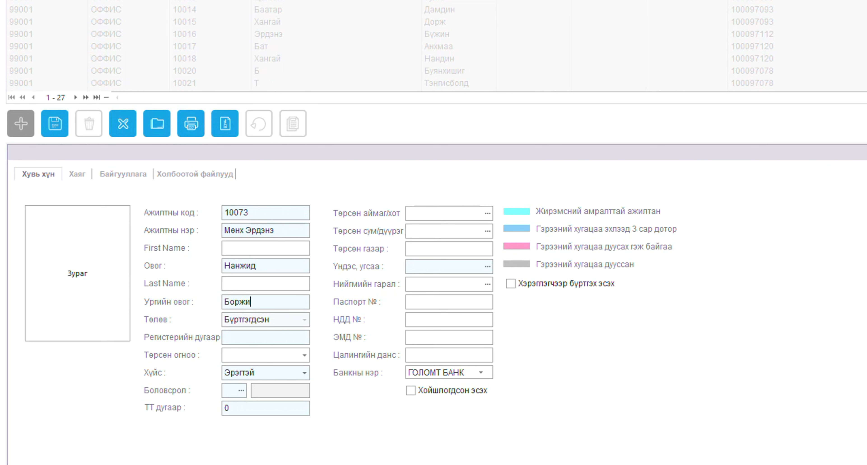
text(гон)
click(271, 338)
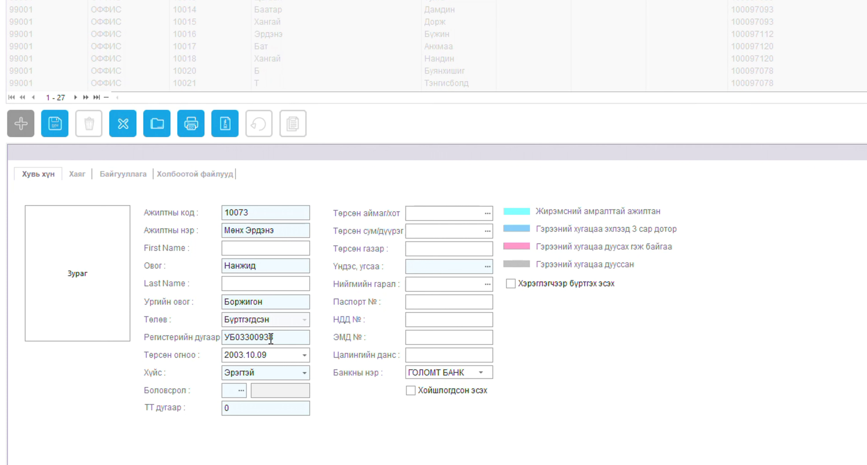
click(304, 372)
Keep gender as Эрэгтэй and close the education level list without choosing
click(294, 400)
click(243, 387)
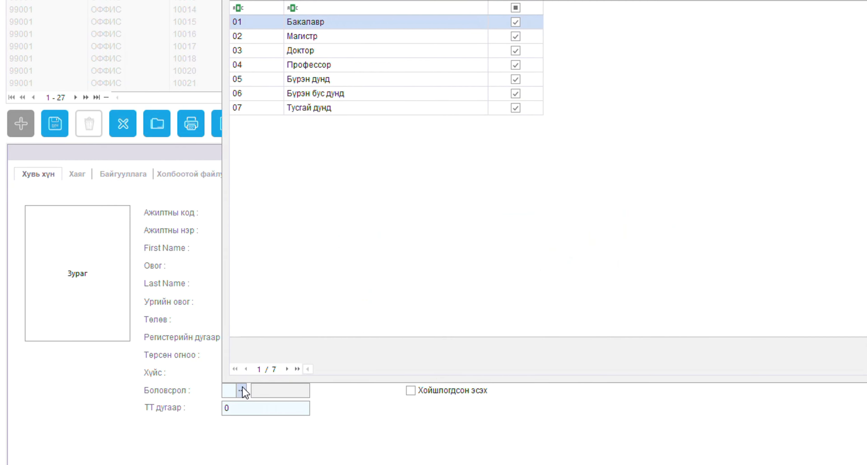
click(326, 417)
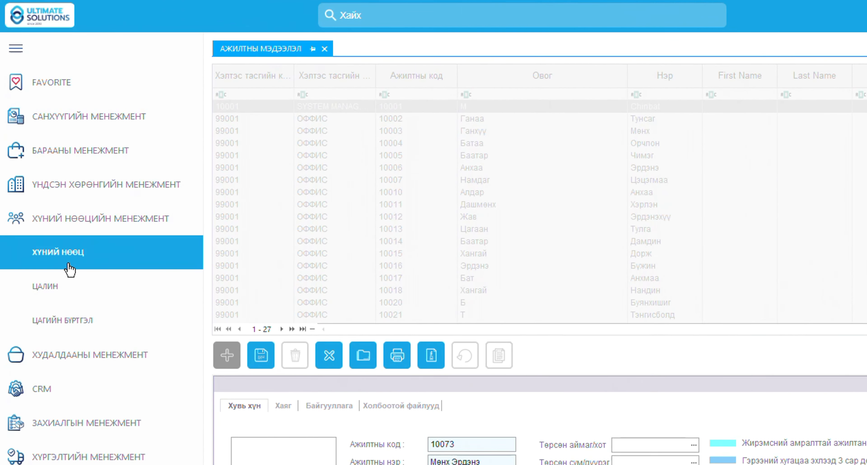
Add education level 09 'Дэд профессор', marked active, in the HR education degree register
click(60, 230)
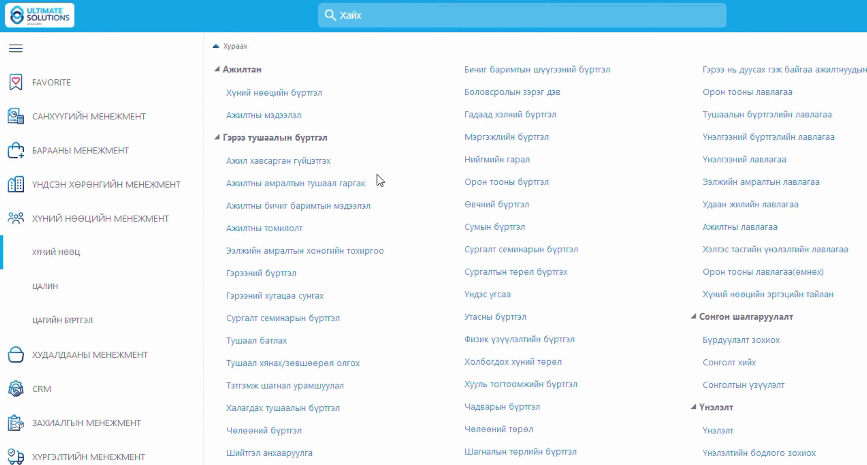
click(512, 92)
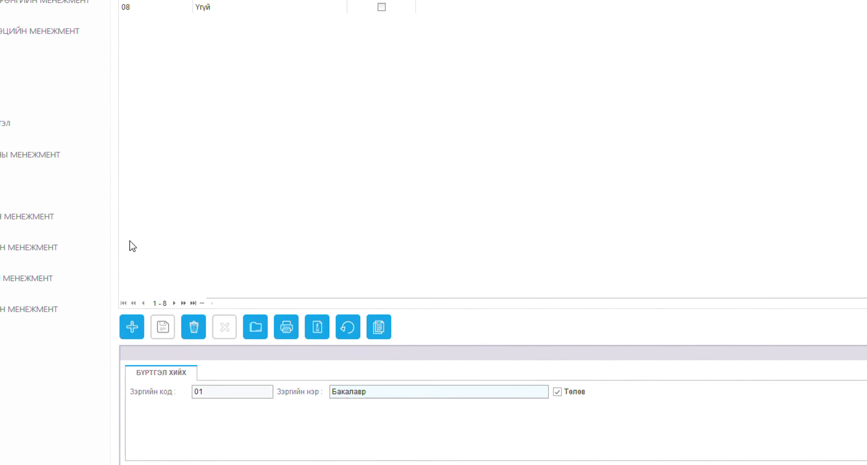
click(123, 313)
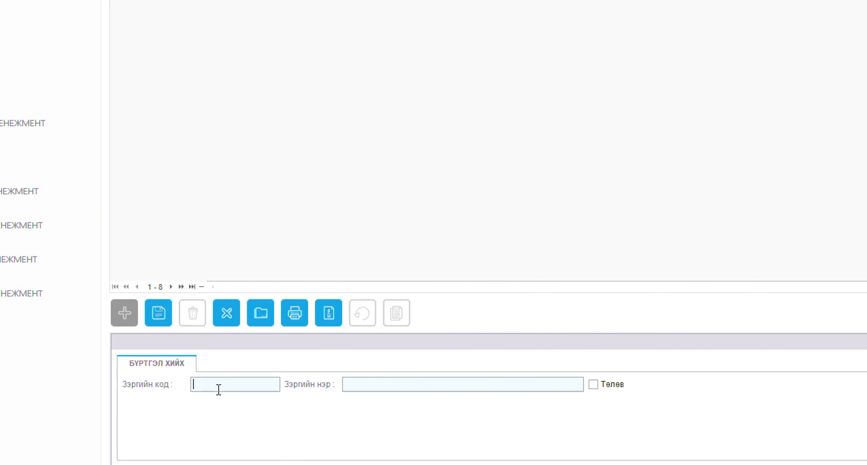
text(09)
click(358, 382)
text(Дэд профессор)
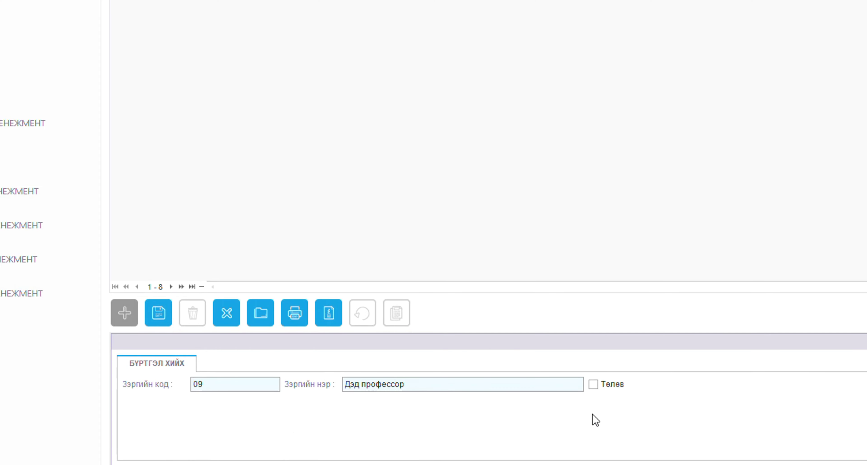
click(593, 385)
click(154, 319)
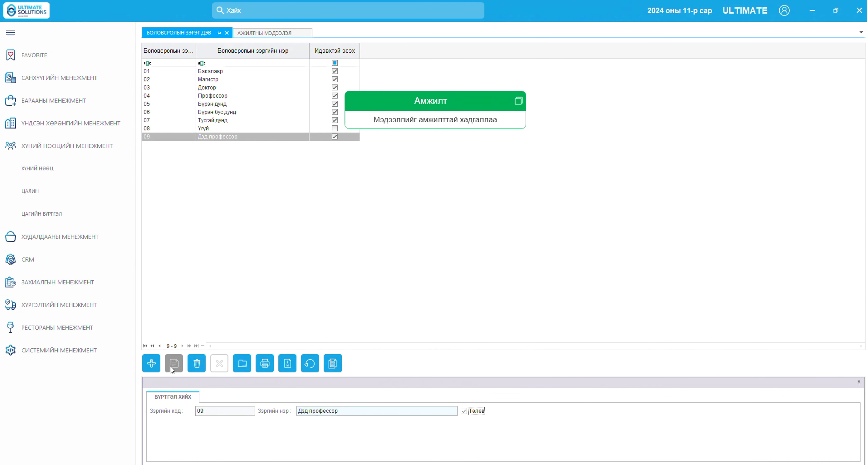
Set the employee's education to 09 Дэд профессор on the employee form
click(249, 33)
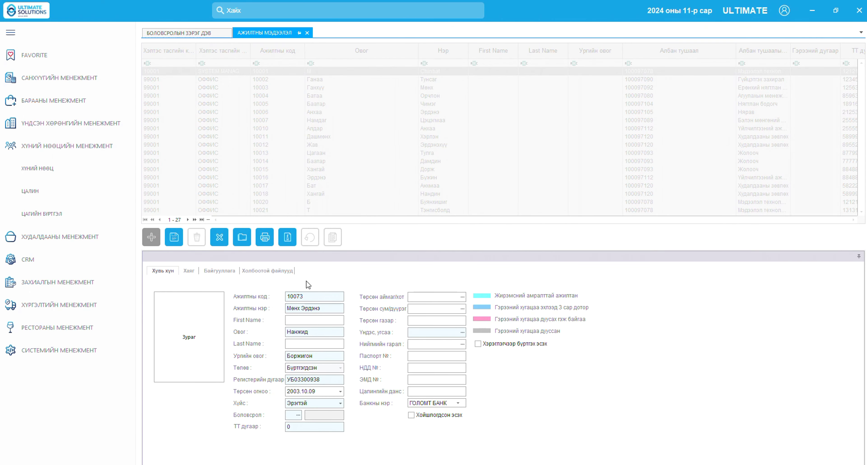
click(298, 415)
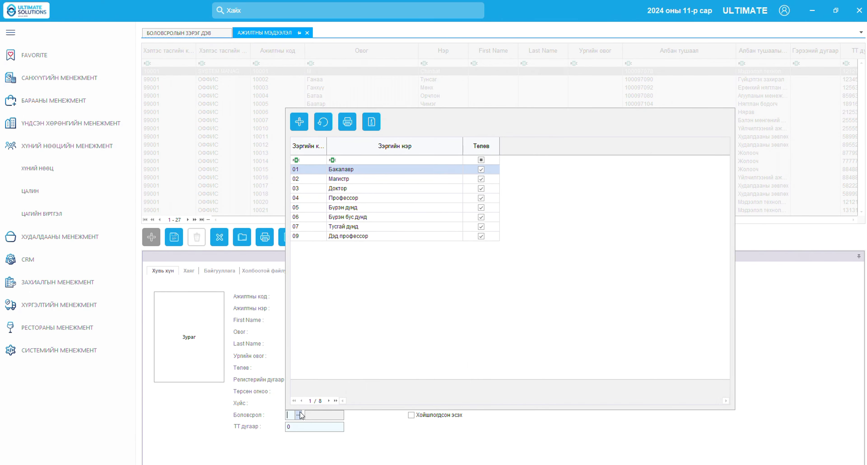
click(355, 239)
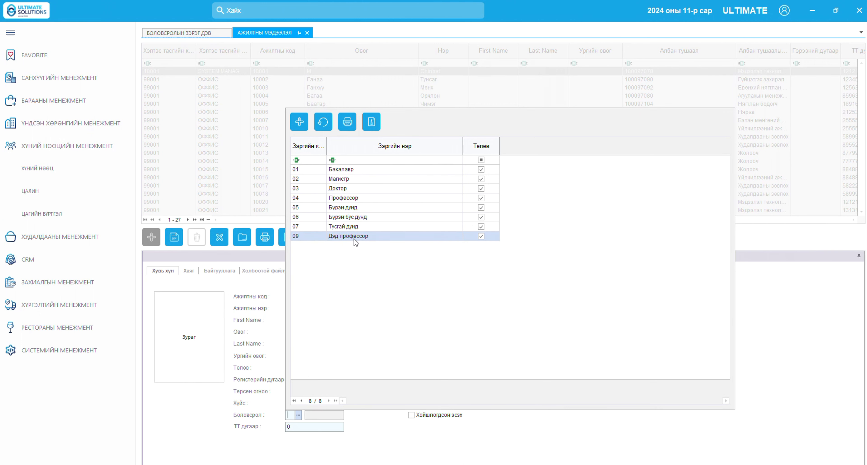
double_click(354, 239)
Enter the employee's phone number in the ТТ дугаар field
click(315, 424)
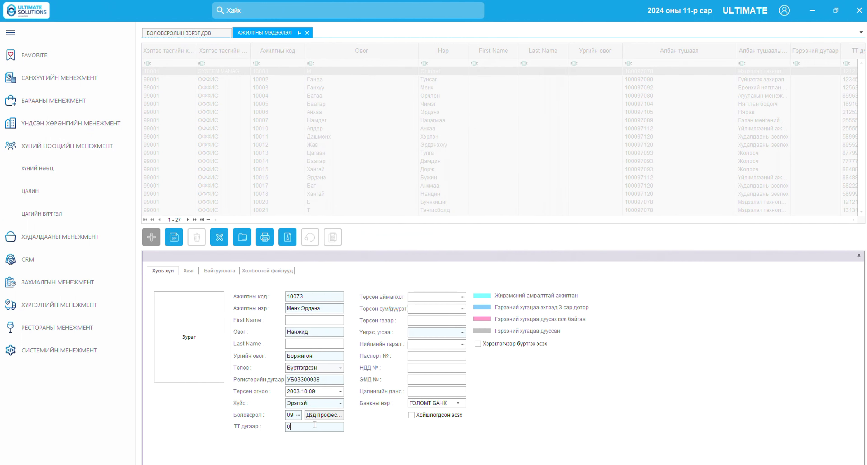
text(23456789123)
click(462, 332)
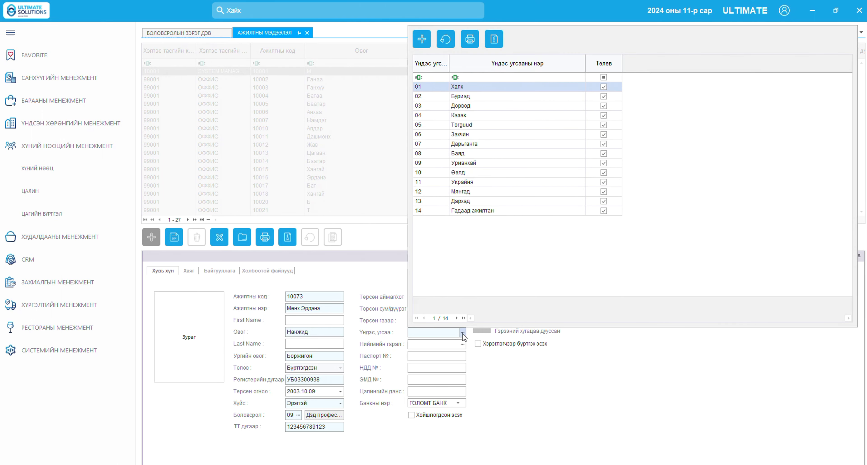
Close the ethnicity list and start a new entry in the HR ethnic group register
click(462, 334)
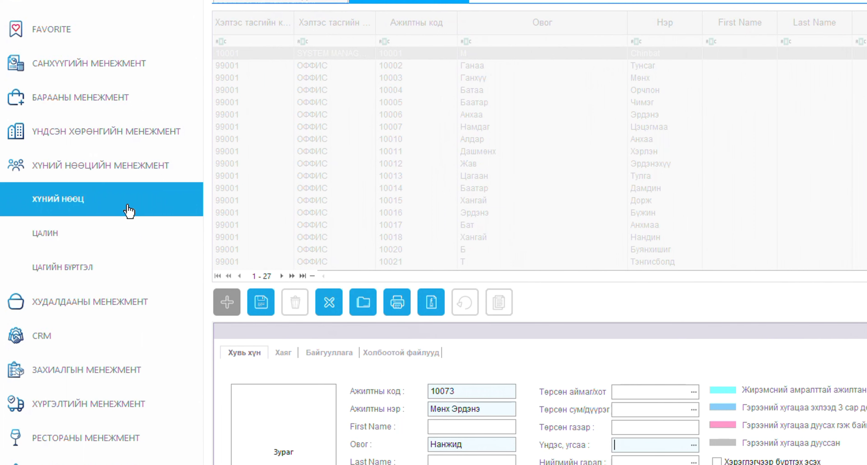
click(129, 211)
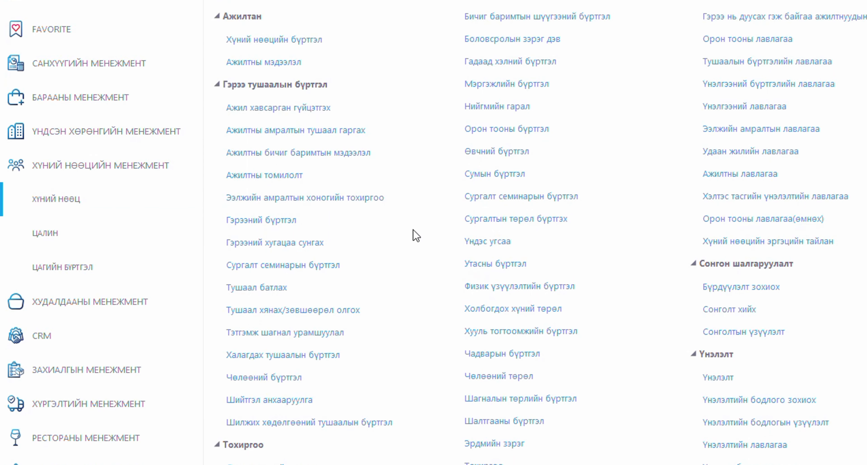
click(478, 243)
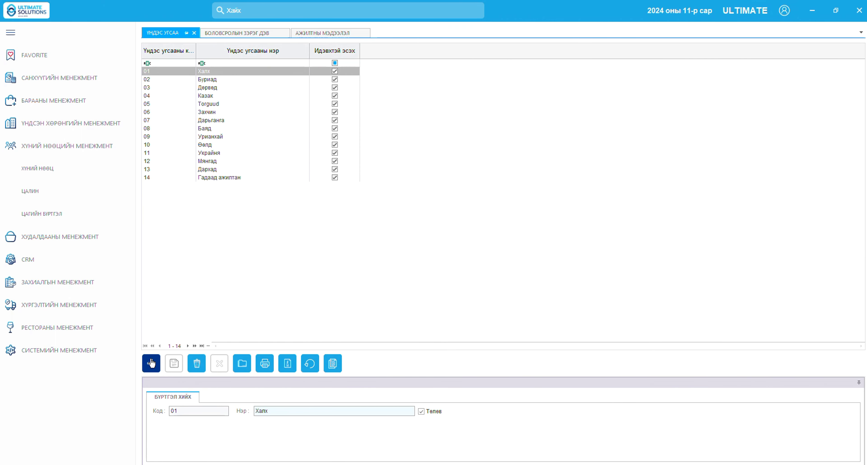
click(151, 363)
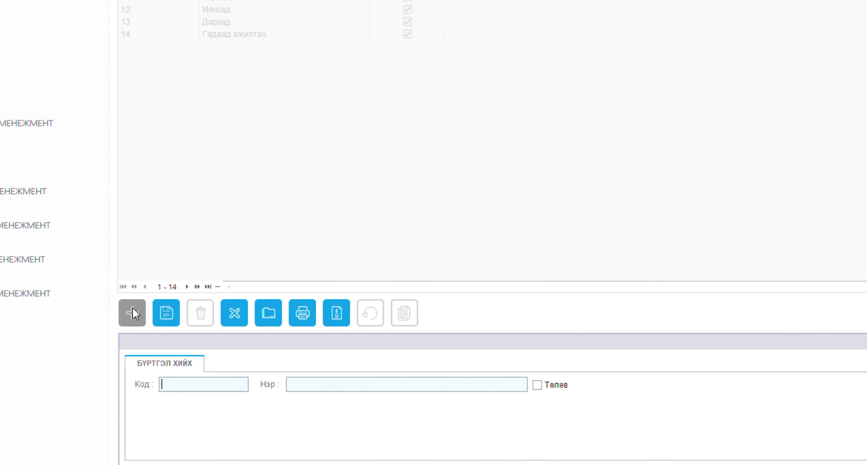
Save ethnic group 15 'Узбек' as active, then return to the employee form
click(185, 383)
text(15)
click(302, 381)
text(У)
text(я)
key(BackSpace)
text(з)
text(б?щ)
key(BackSpace)
key(BackSpace)
text(ек)
click(537, 385)
click(166, 313)
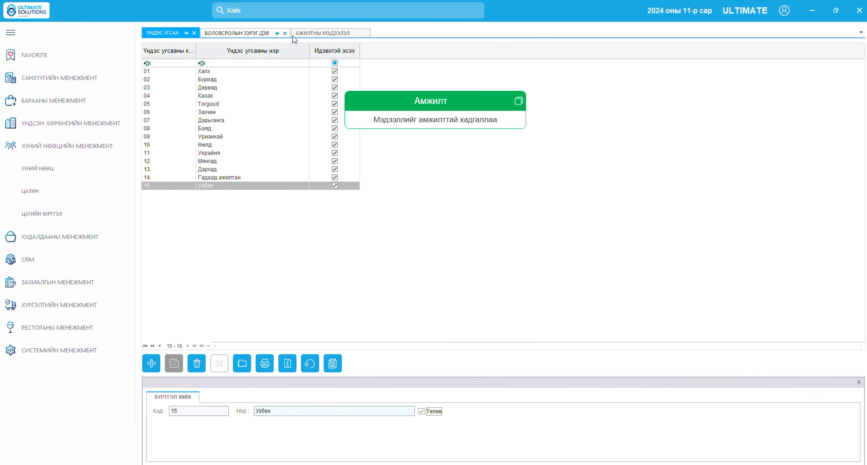
click(318, 33)
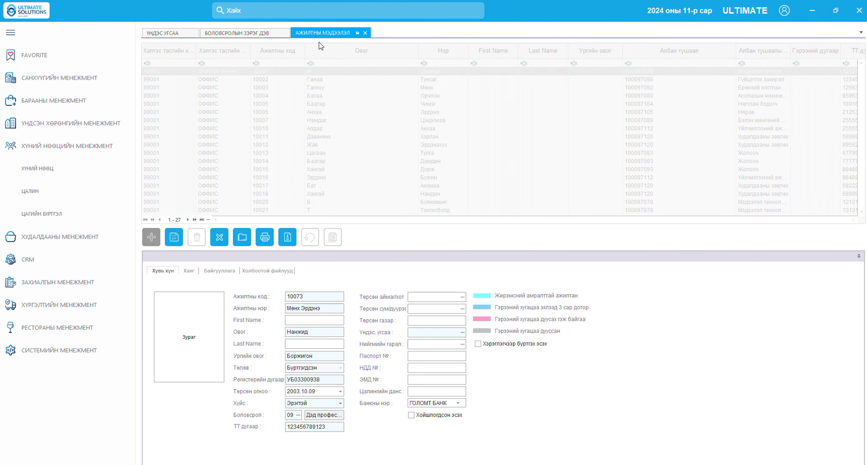
Set the employee's ethnicity to 01 and switch to the address tab
click(463, 334)
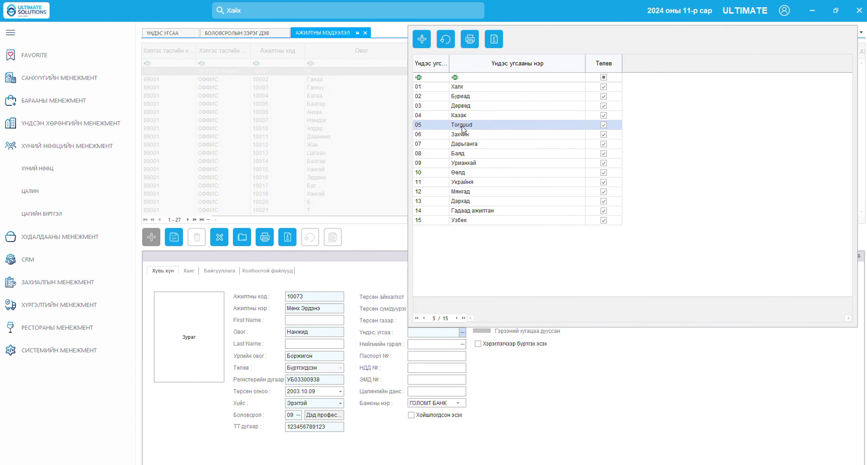
click(457, 86)
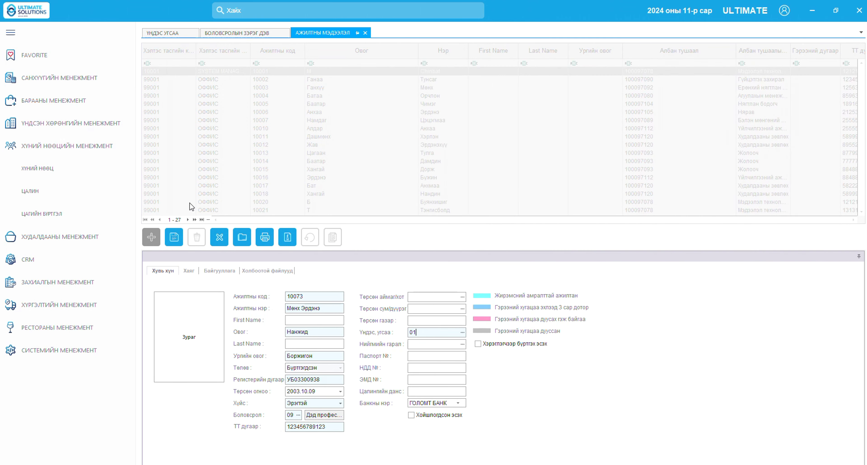
click(190, 270)
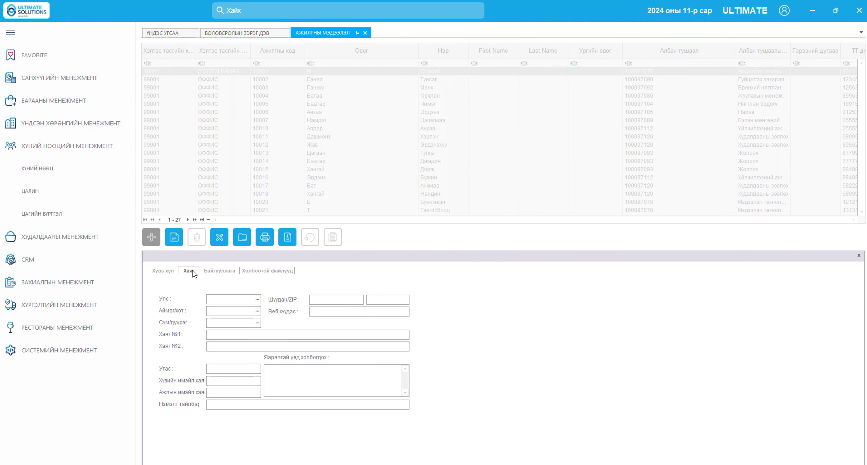
Set the address country to Mongolia, province 24 Улаанбаатар and district 2406 Сонгинохайрхан
click(258, 299)
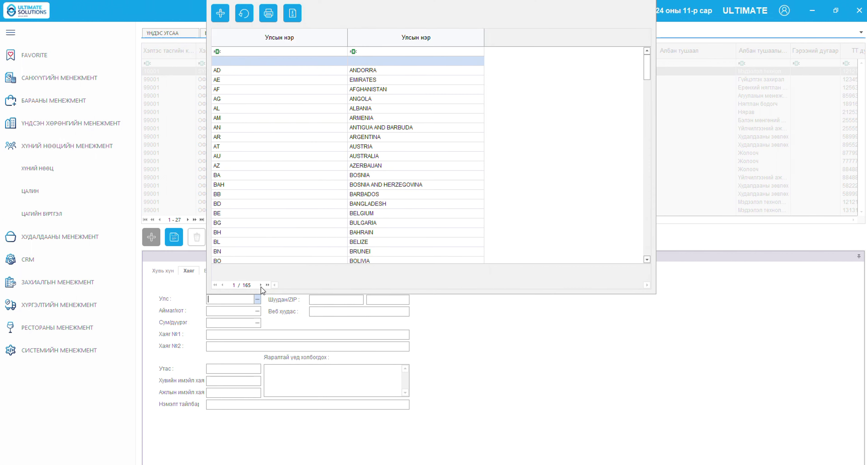
click(381, 51)
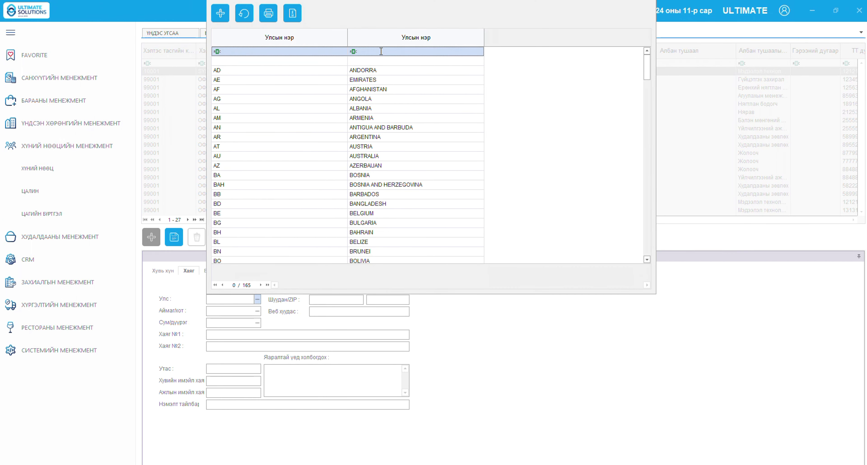
text(mon)
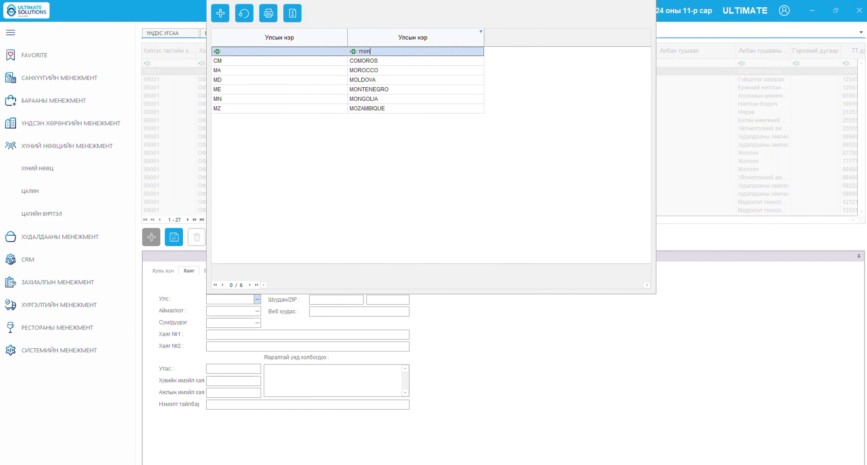
double_click(381, 70)
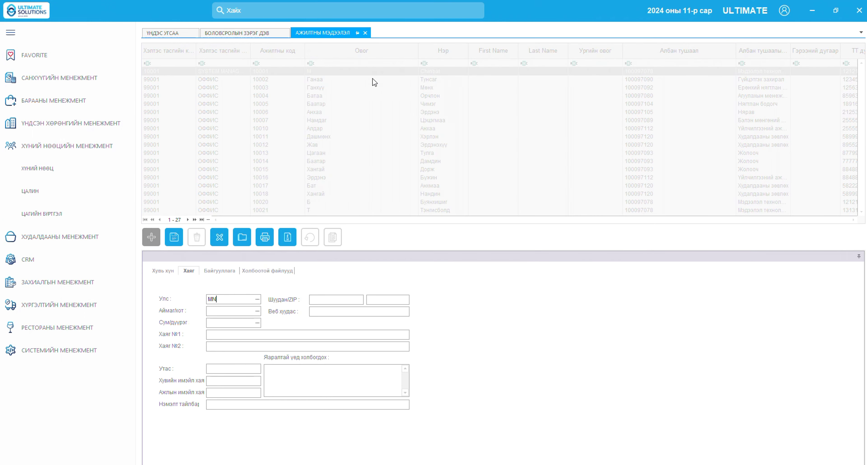
click(257, 312)
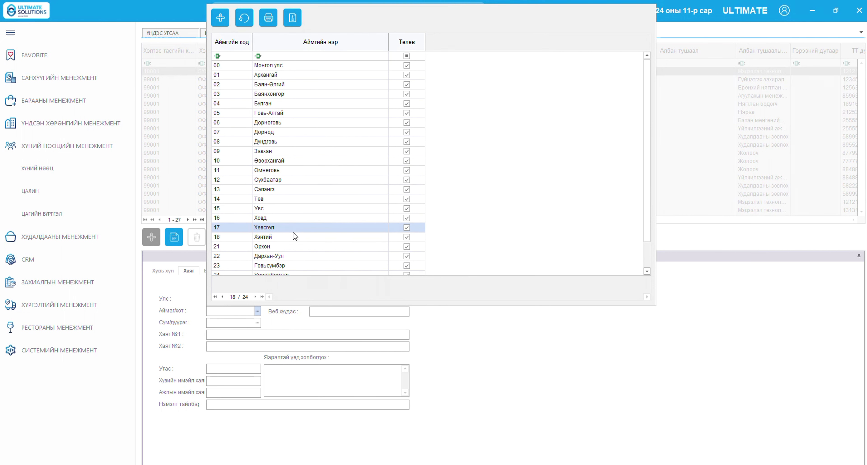
scroll(295, 249, down, 1)
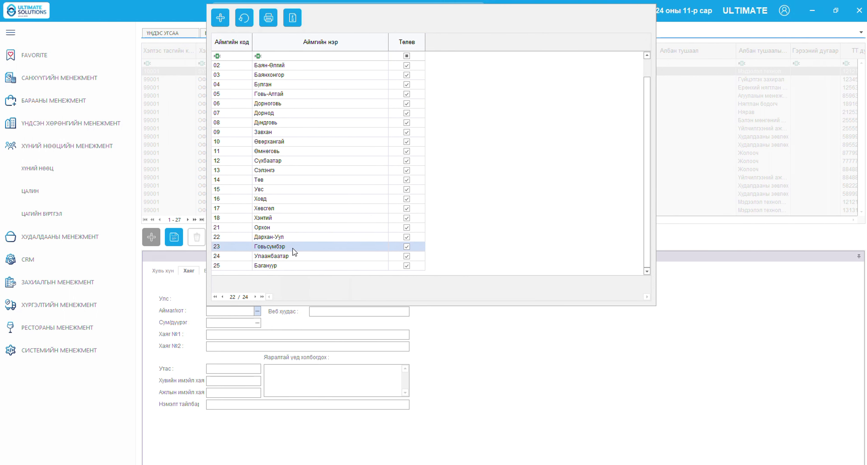
click(295, 256)
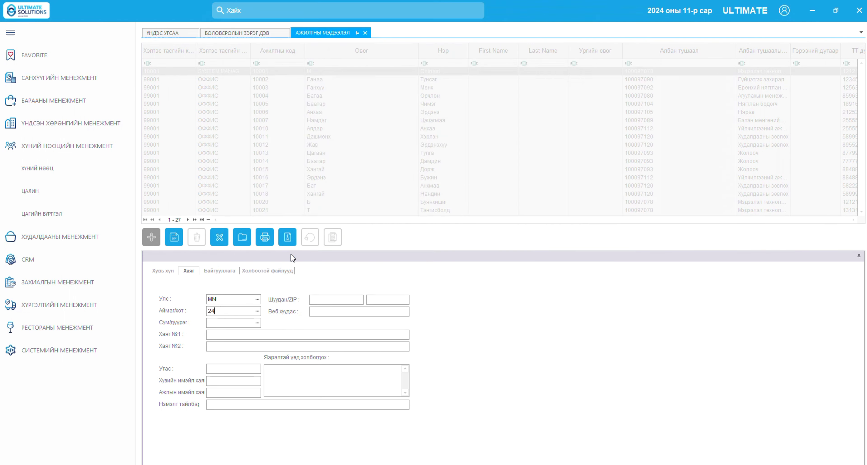
click(257, 323)
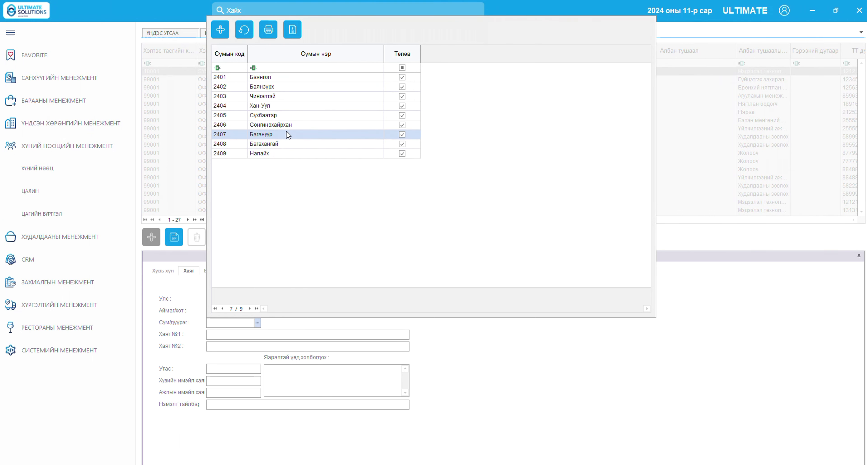
click(288, 125)
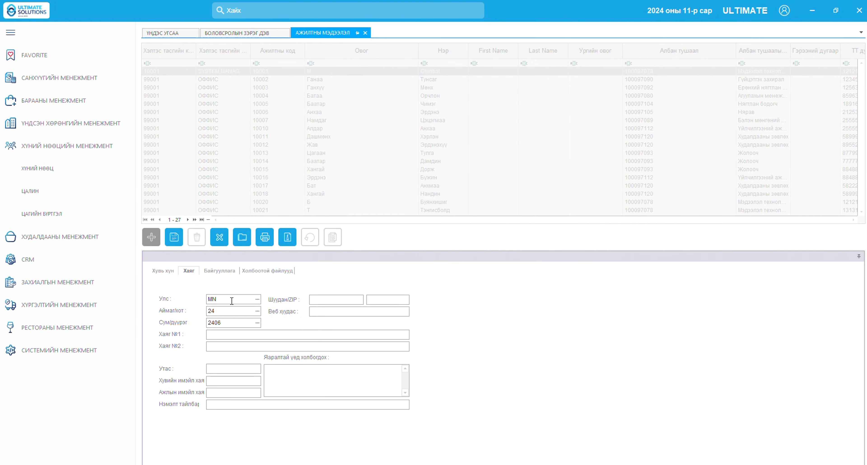
Enter the street address line with phone and the emergency contact's name
click(226, 335)
text(Ё)
key(BackSpace)
text(868699)
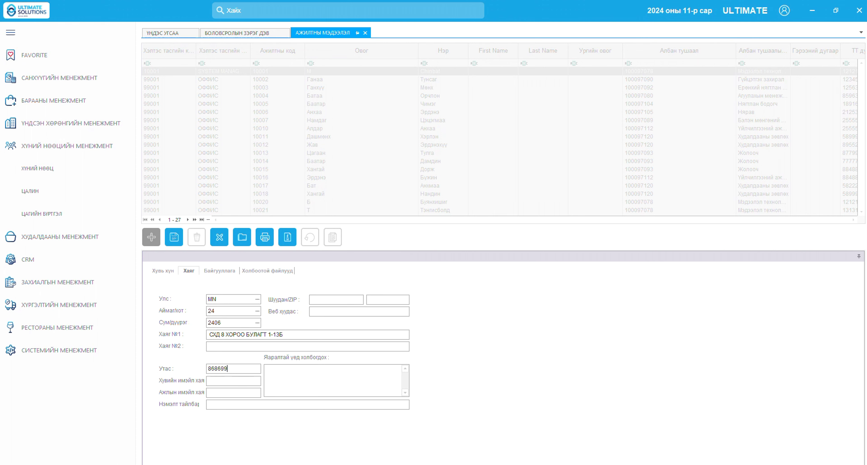
text(94)
click(274, 381)
text(Найз)
click(216, 271)
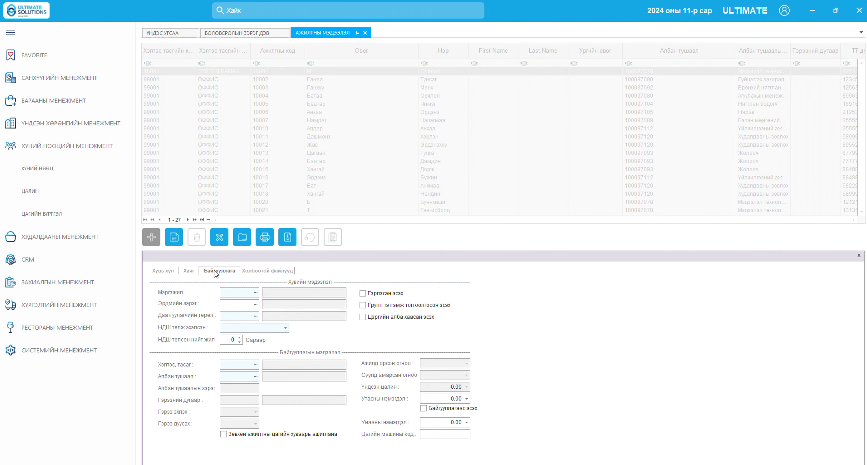
Close the profession lookup without a choice and bring up the ХҮНИЙ НӨӨЦ menu
click(255, 291)
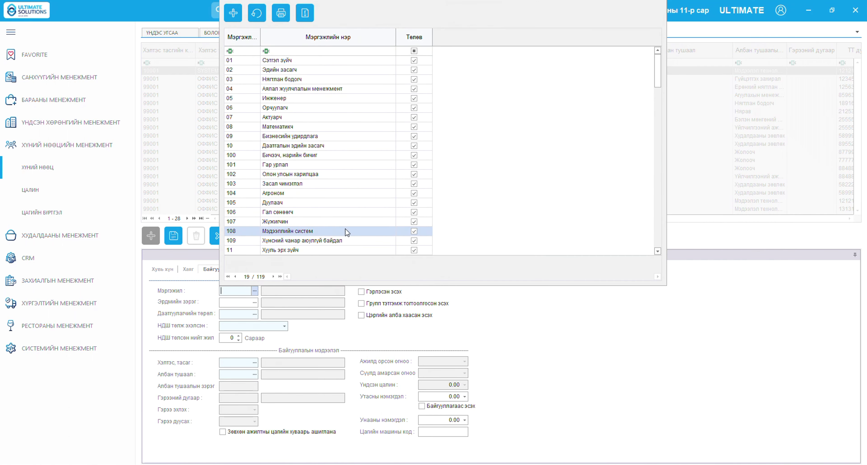
click(360, 334)
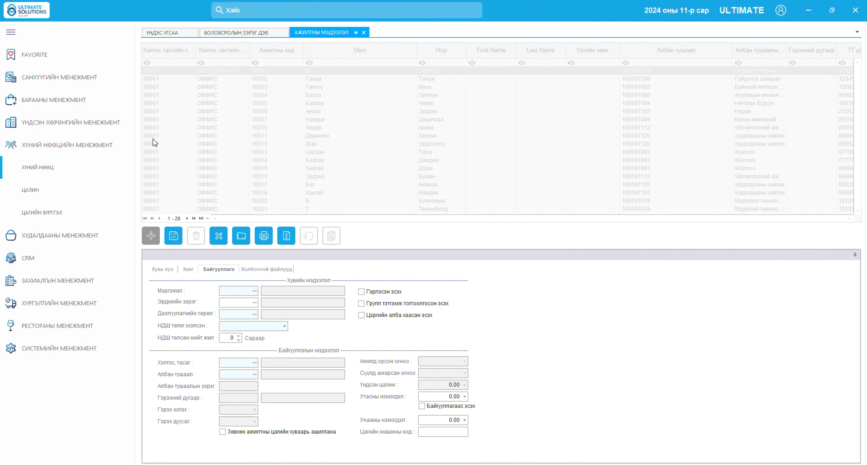
click(94, 168)
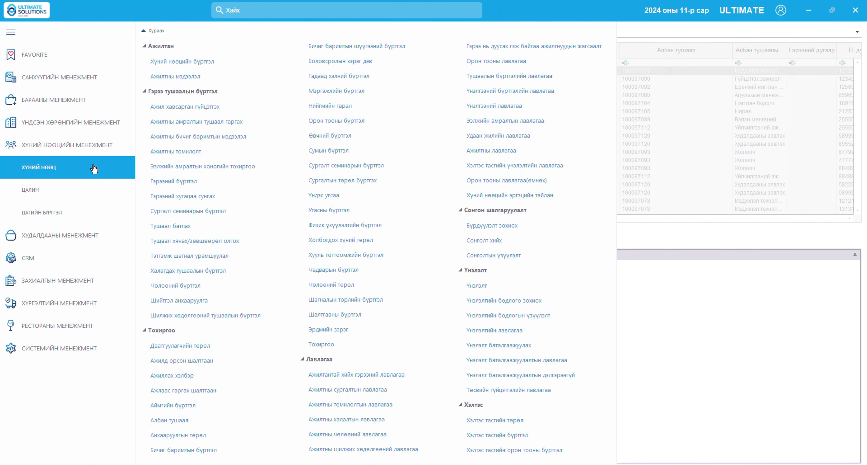
Add active profession 121 'Эмч' in the profession register, then return to the employee form
click(318, 92)
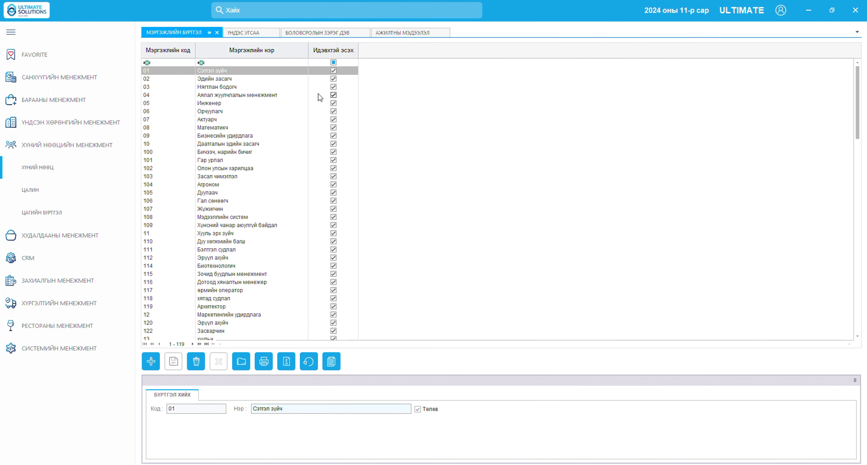
click(151, 360)
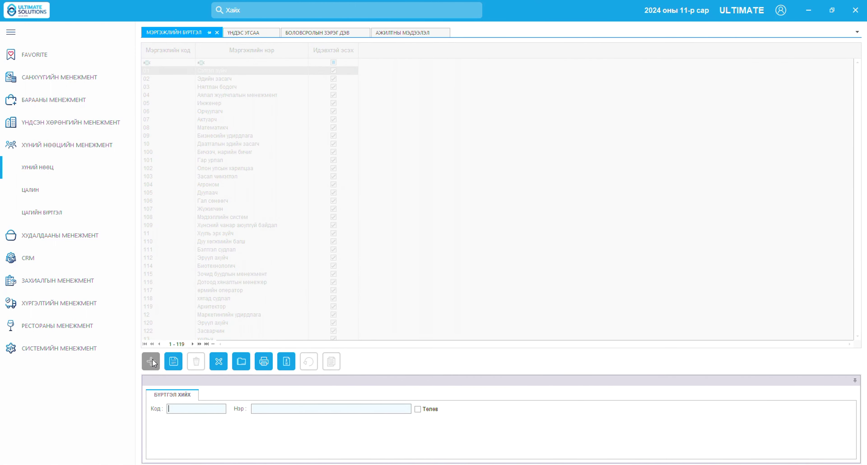
text(121)
click(419, 409)
click(173, 361)
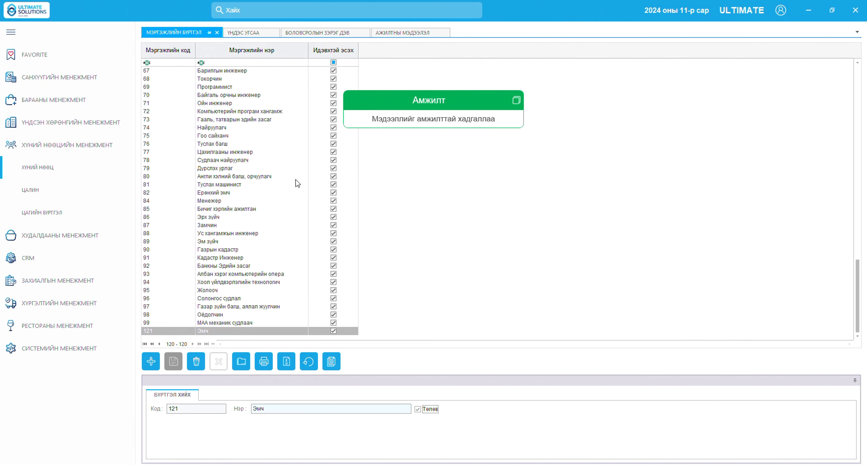
click(394, 33)
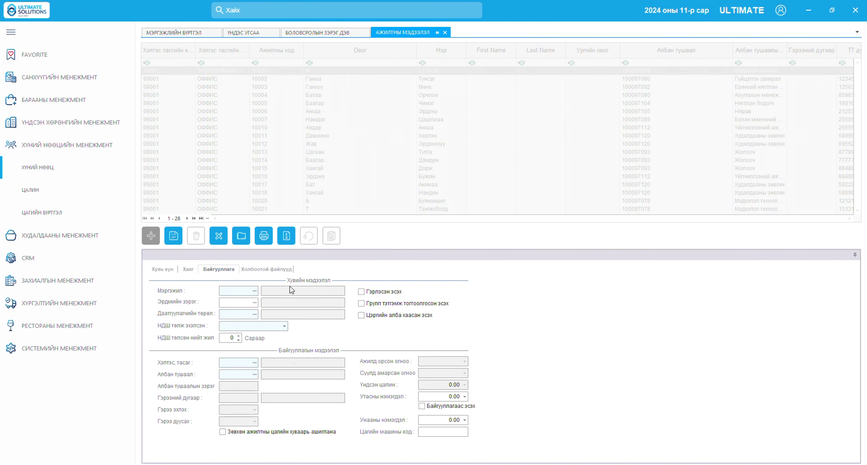
Set the employee's profession to 121 Эмч by filtering the profession list for 'Эм'
click(255, 290)
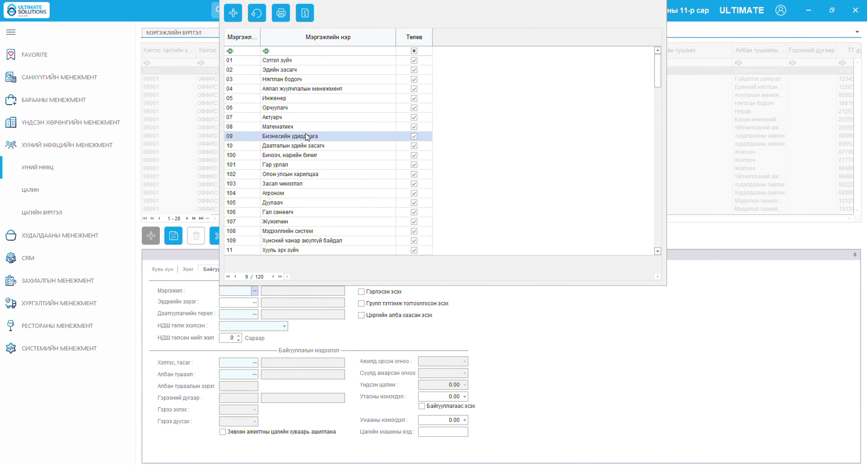
click(312, 165)
scroll(313, 171, down, 2)
scroll(313, 171, up, 2)
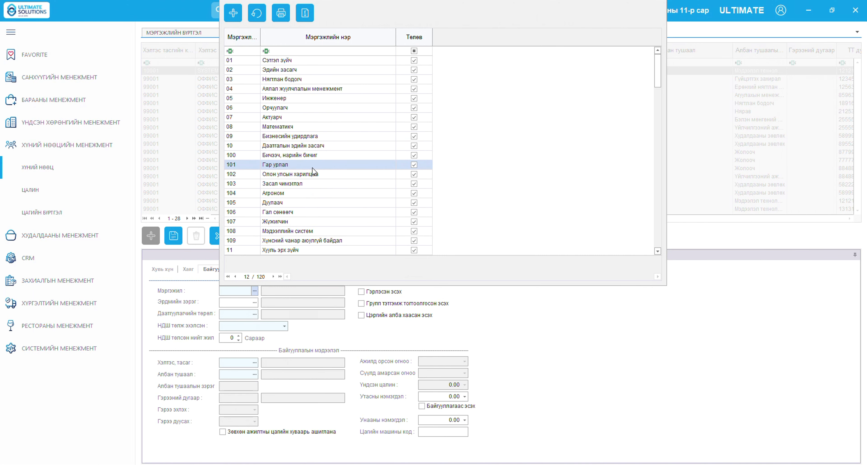
click(285, 51)
text(Э)
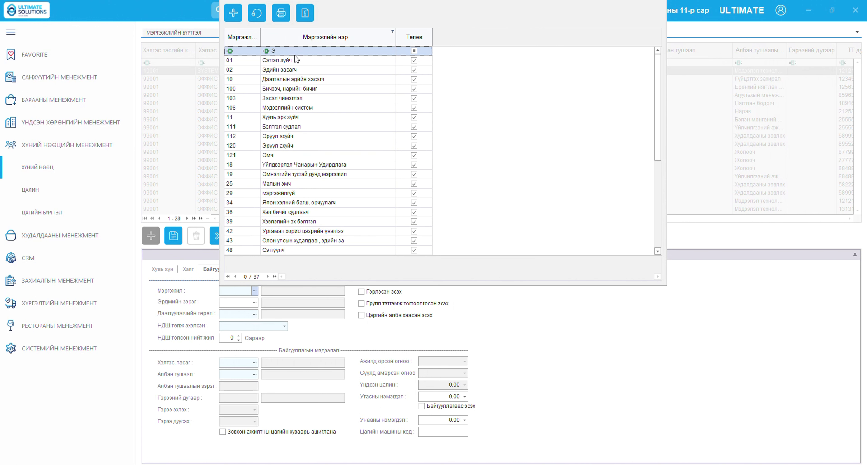
text(м)
double_click(297, 59)
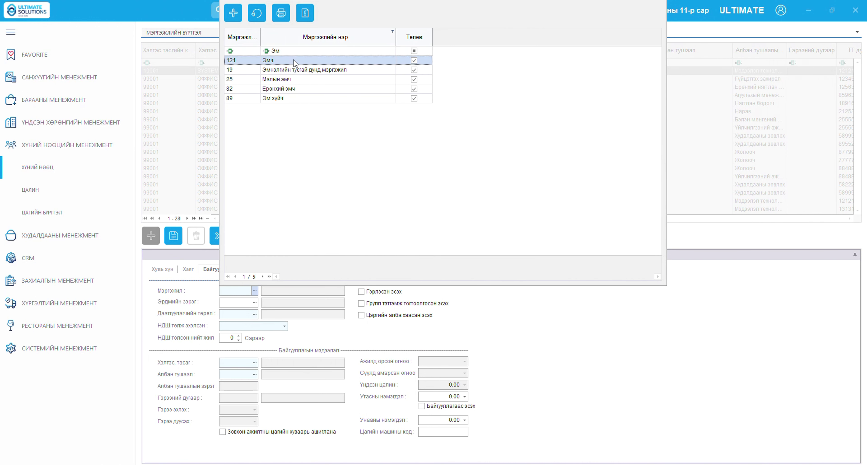
Set insured type 01, insurance start date 2024.12.04 and department 99001 ОФФИС
click(256, 315)
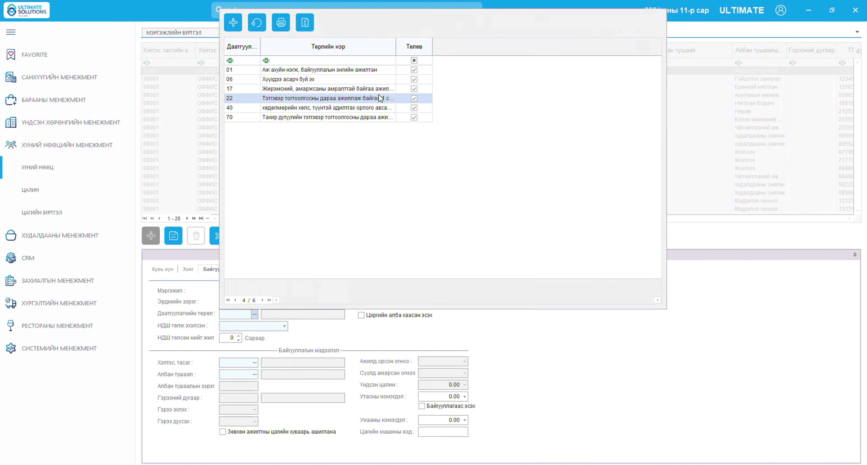
double_click(363, 74)
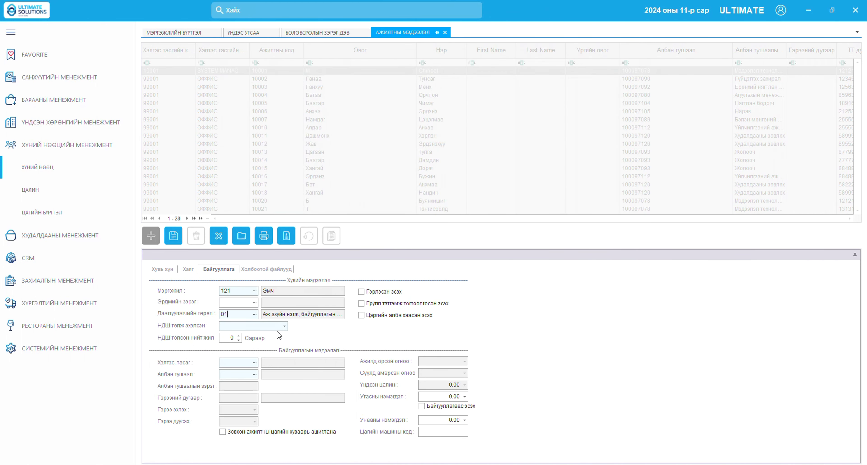
click(285, 326)
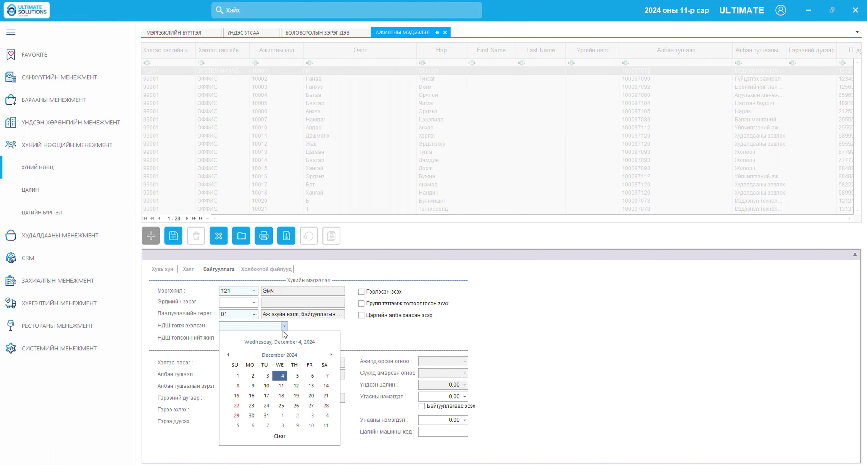
click(283, 375)
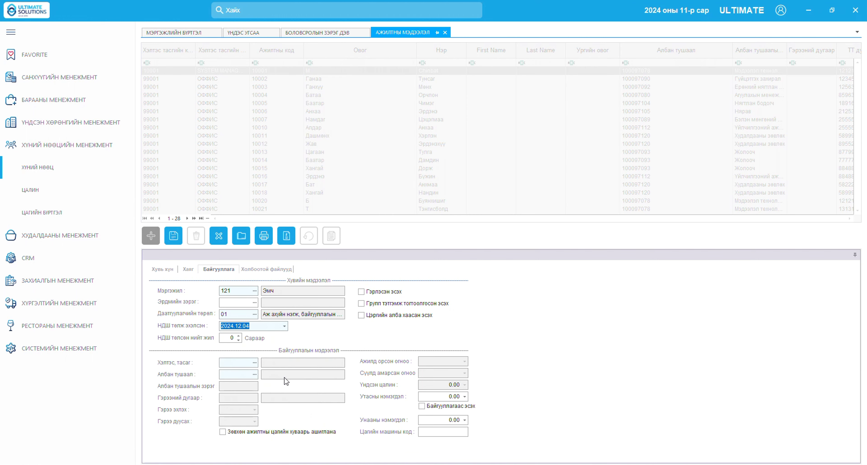
click(254, 363)
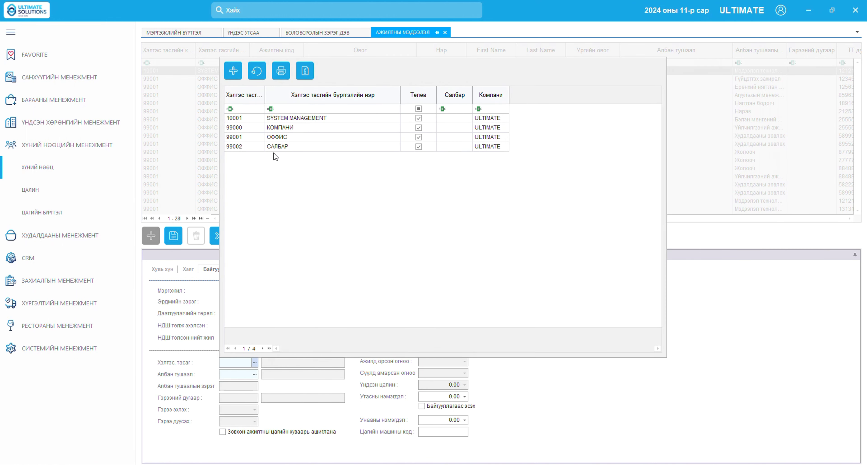
click(277, 138)
double_click(277, 138)
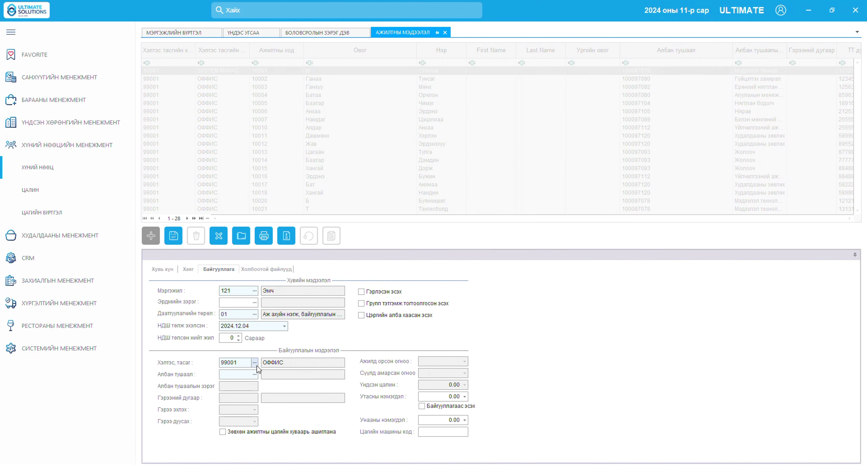
Look through the positions list and close it without choosing one
click(254, 374)
click(387, 329)
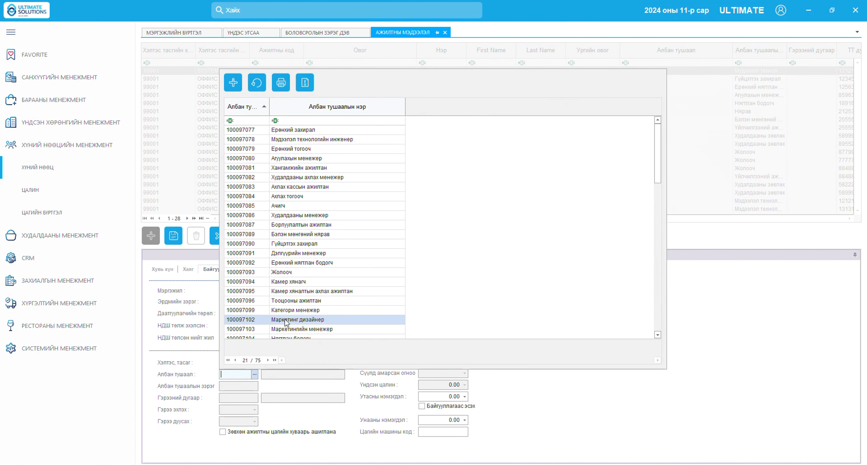
click(507, 388)
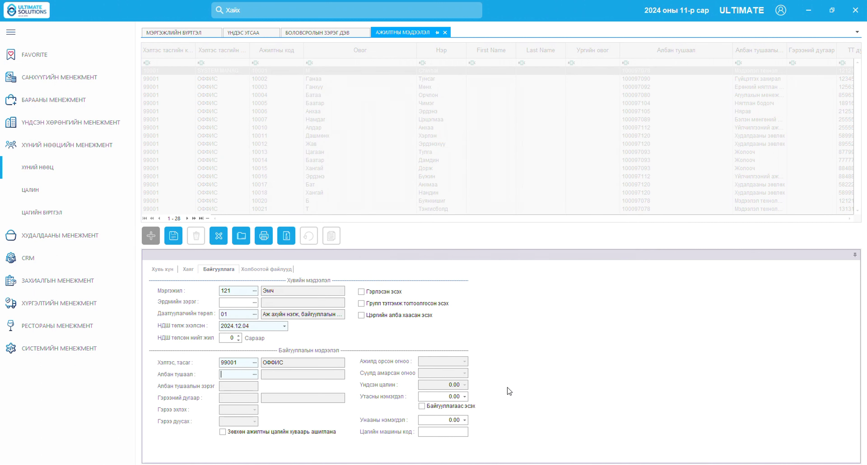
Add active position 2222222 'Эмч' in the HR position register, clearing its filter first
click(78, 175)
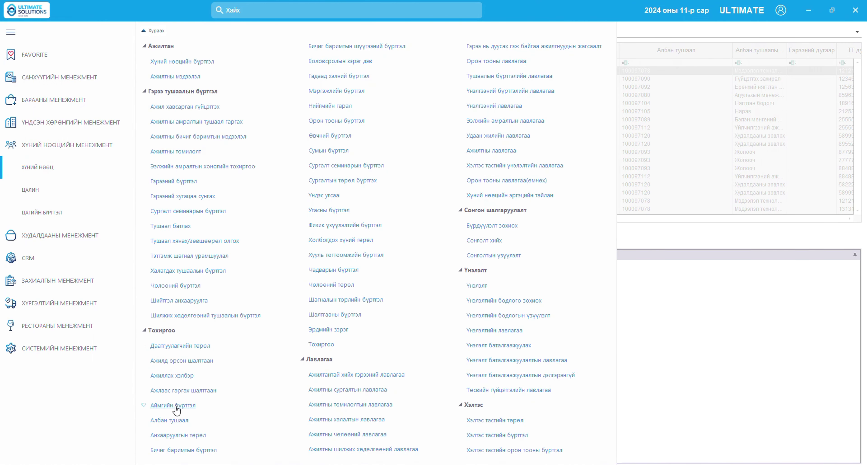
click(178, 423)
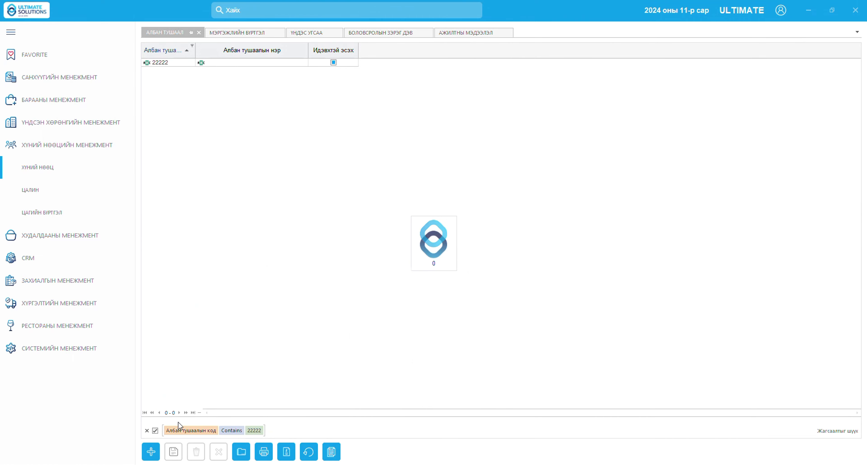
click(147, 430)
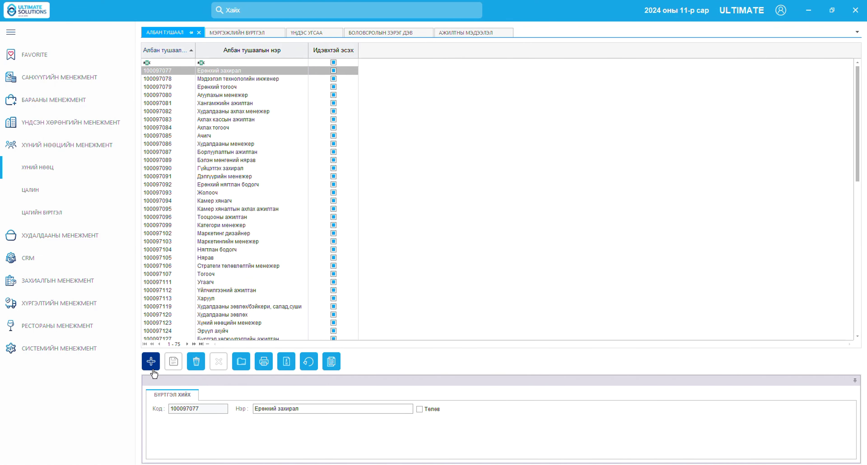
click(151, 362)
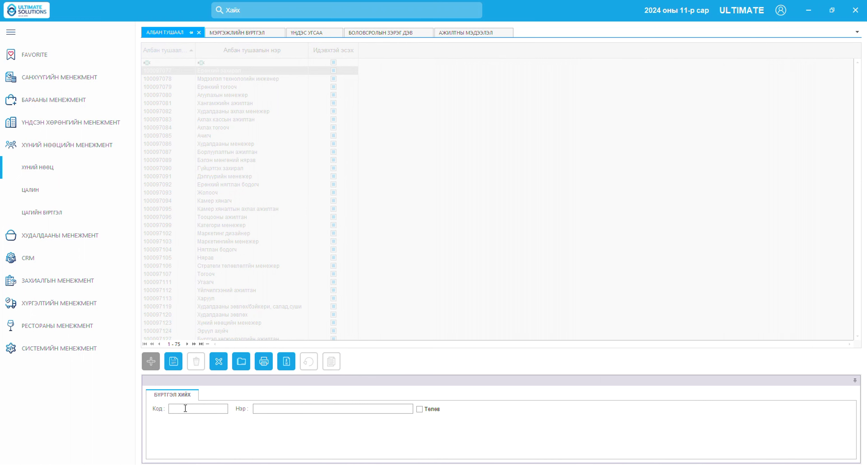
text(2222222)
click(419, 409)
click(170, 362)
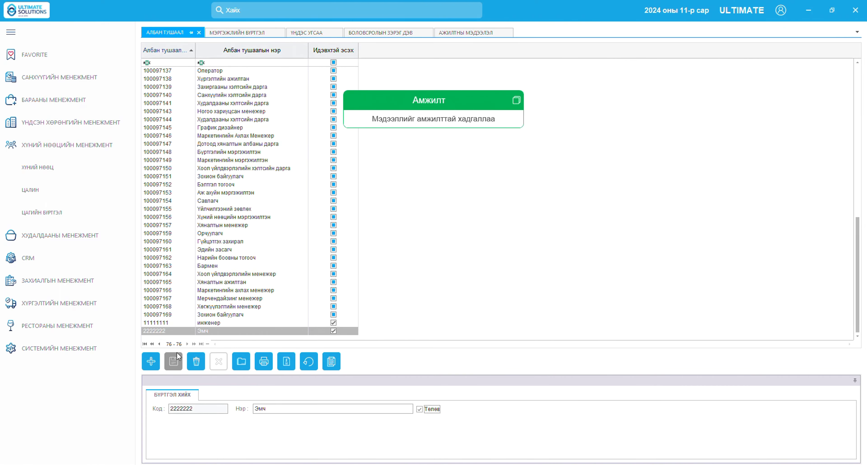
Assign position 2222222 Эмч to the employee, then save the record and confirm with Тийм
click(462, 36)
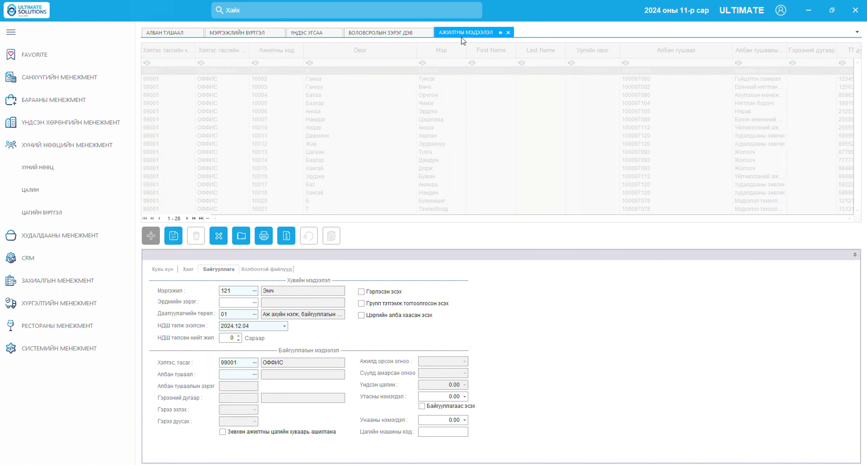
click(254, 374)
click(315, 120)
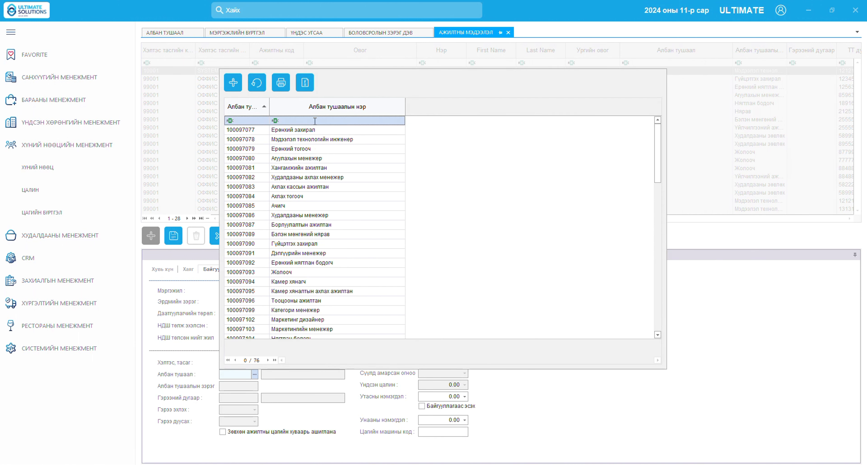
text(Н)
key(BackSpace)
text(эМ)
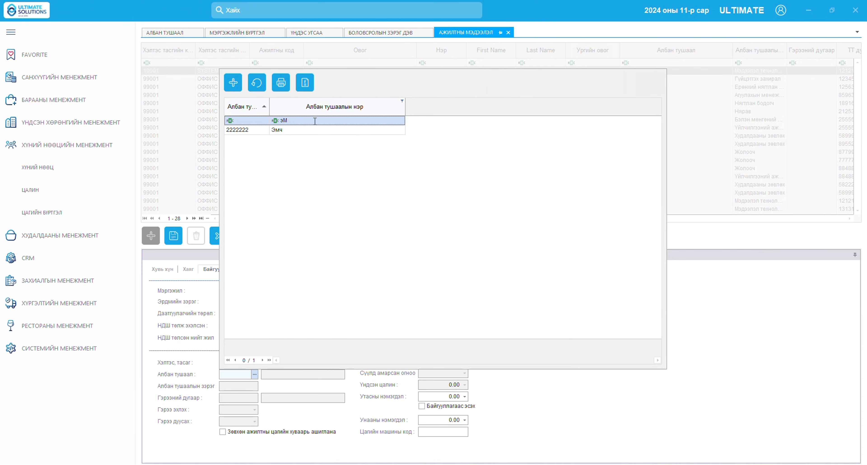
double_click(310, 133)
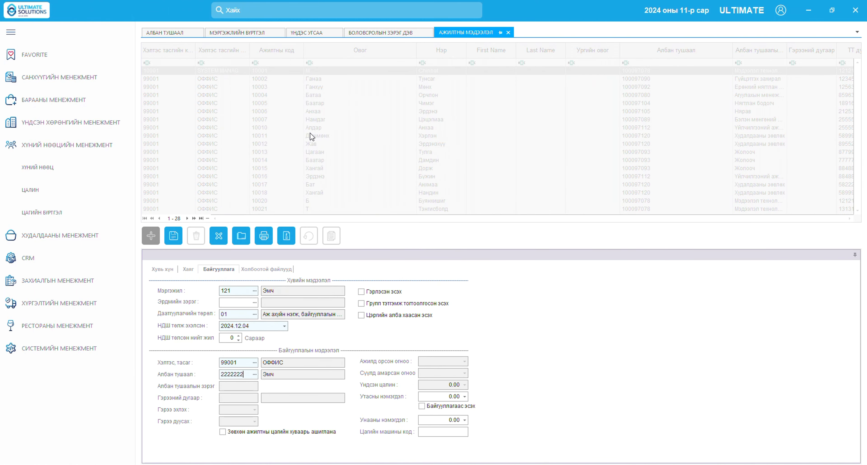
click(173, 235)
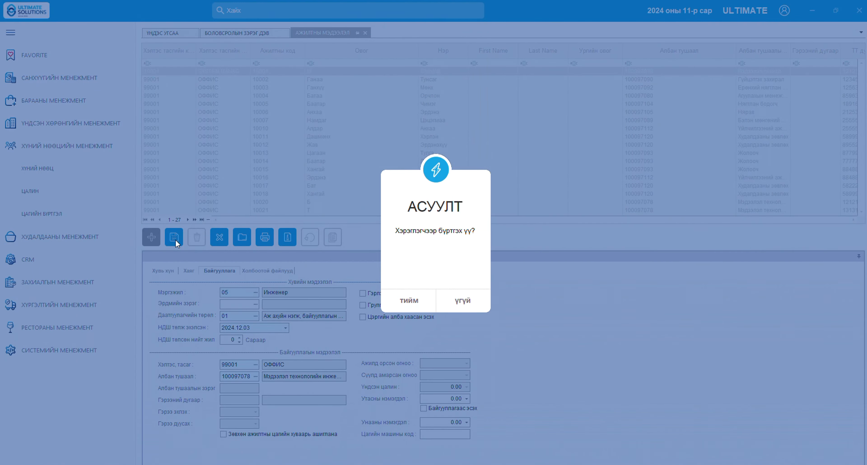
click(414, 307)
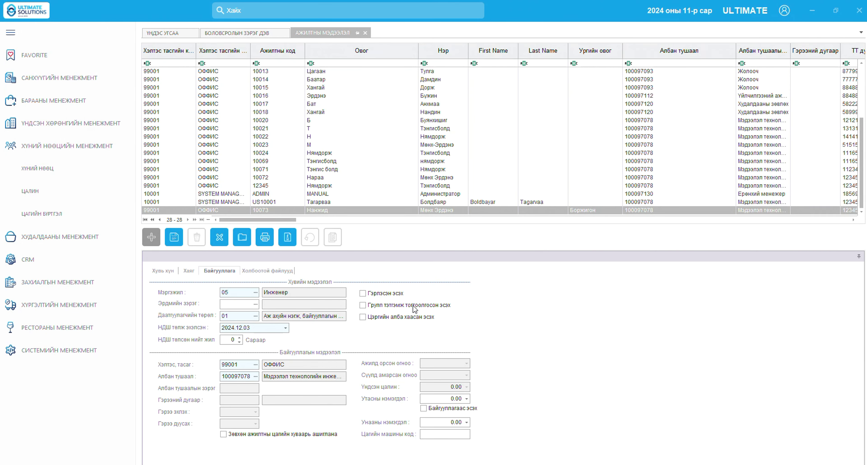